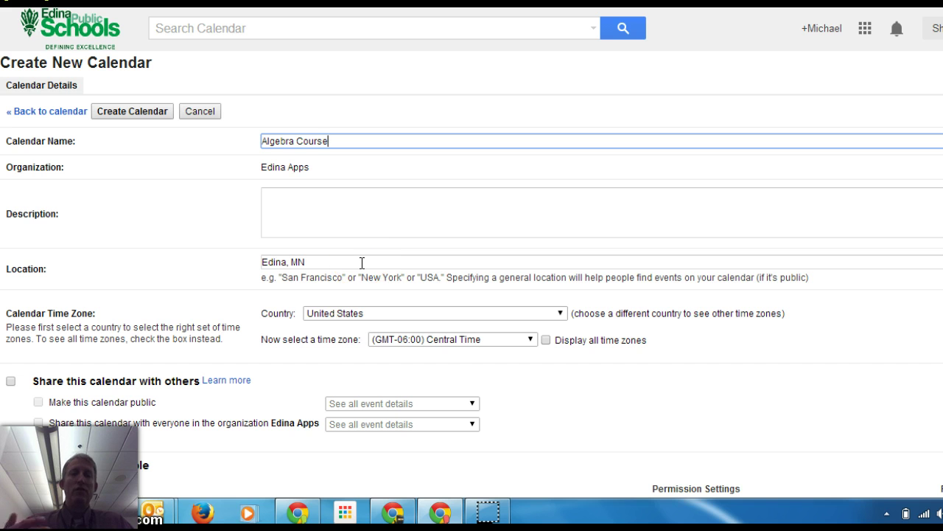
# Step: Share the new Algebra Course calendar publicly and create it, accepting that all its events are visible to the world
pyautogui.click(541, 216)
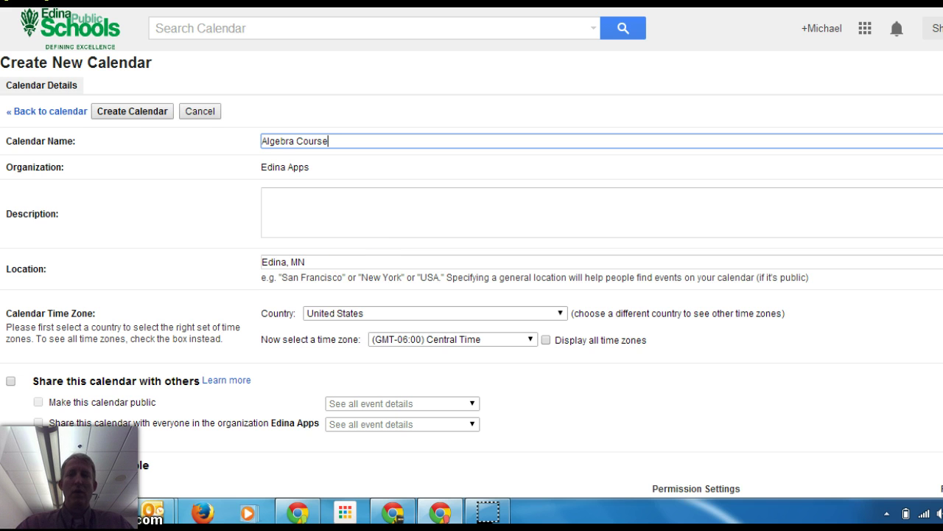
pyautogui.scroll(-1, 471, 265)
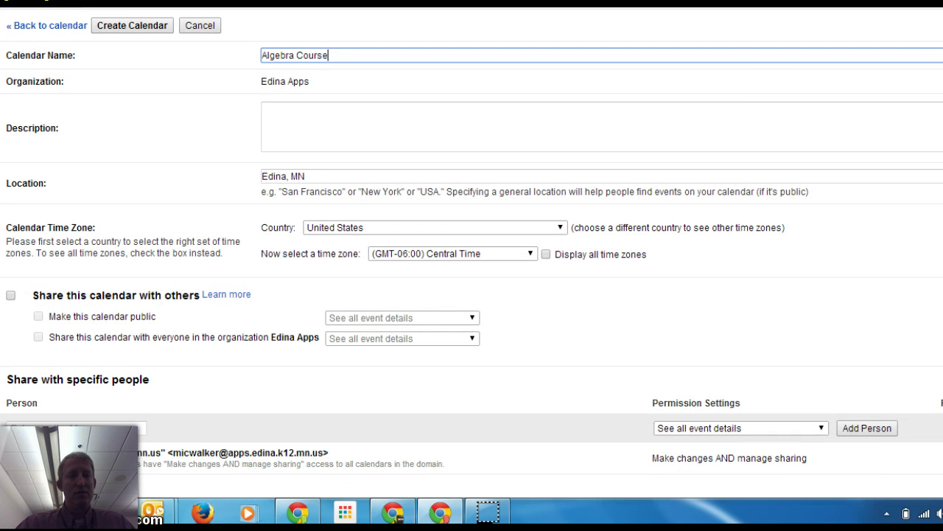
pyautogui.click(10, 295)
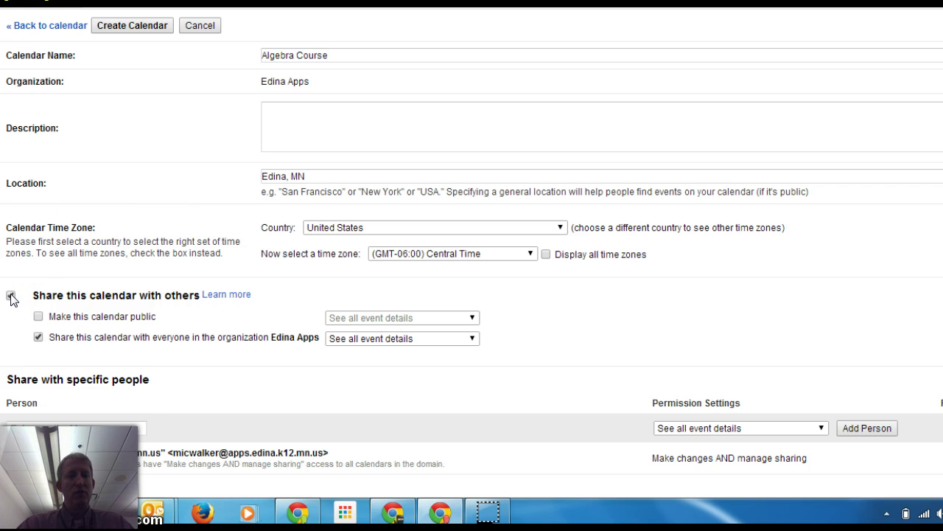
pyautogui.click(38, 316)
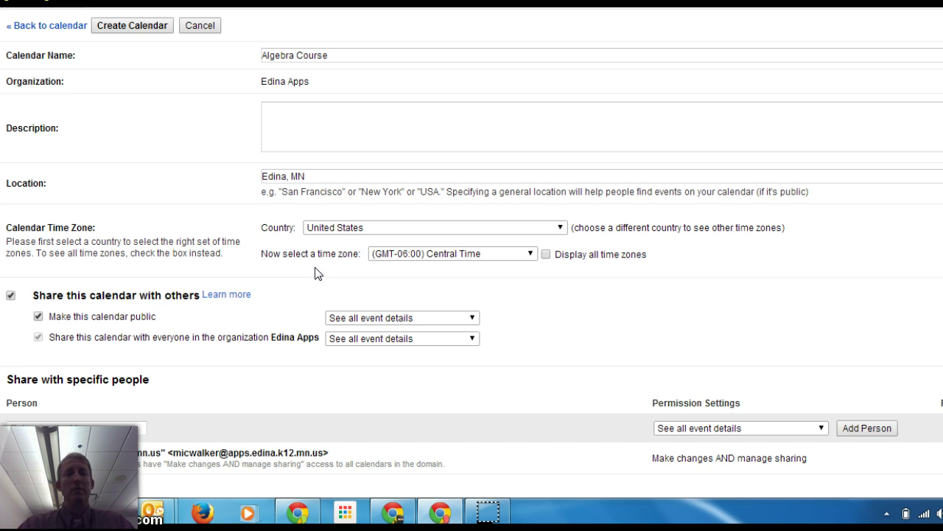
pyautogui.click(136, 26)
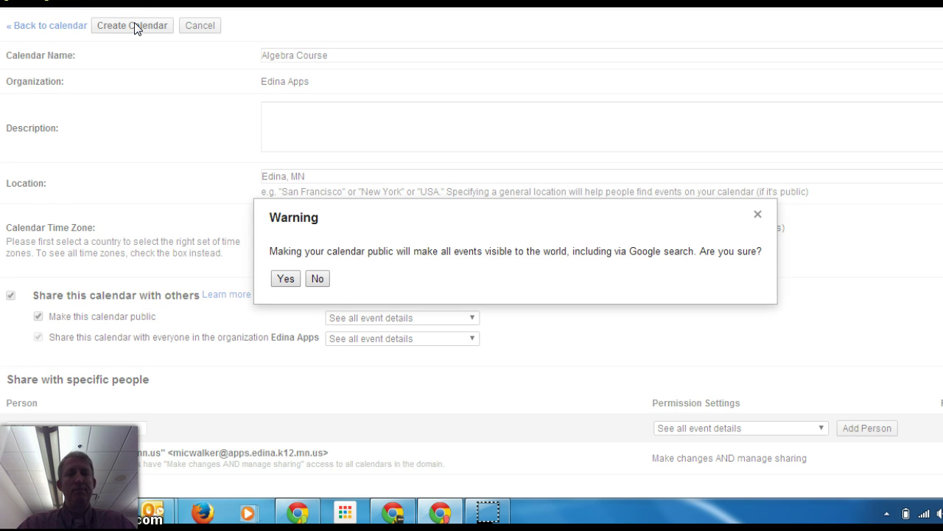
pyautogui.click(285, 279)
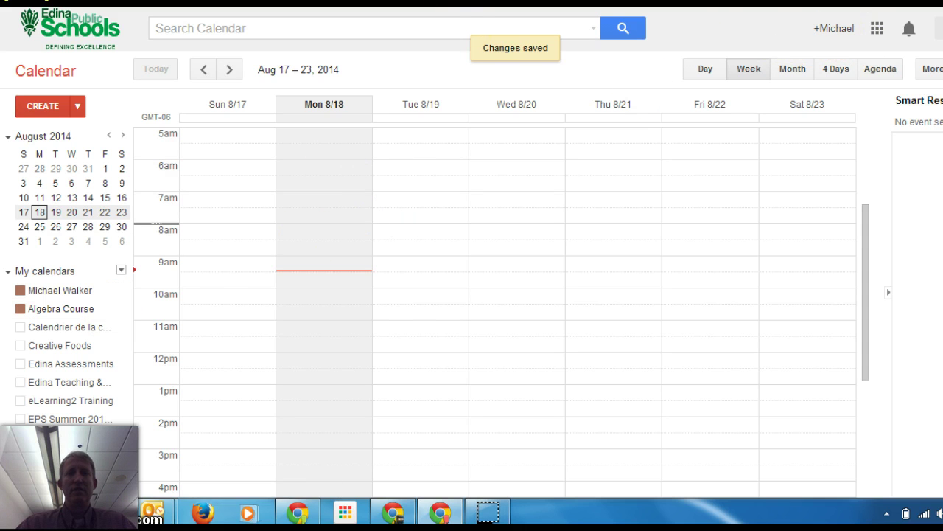
# Step: Switch to the classroom website in Google Sites and start editing the body of the Course Calendar page
pyautogui.hotkey('ctrl', 'Tab')
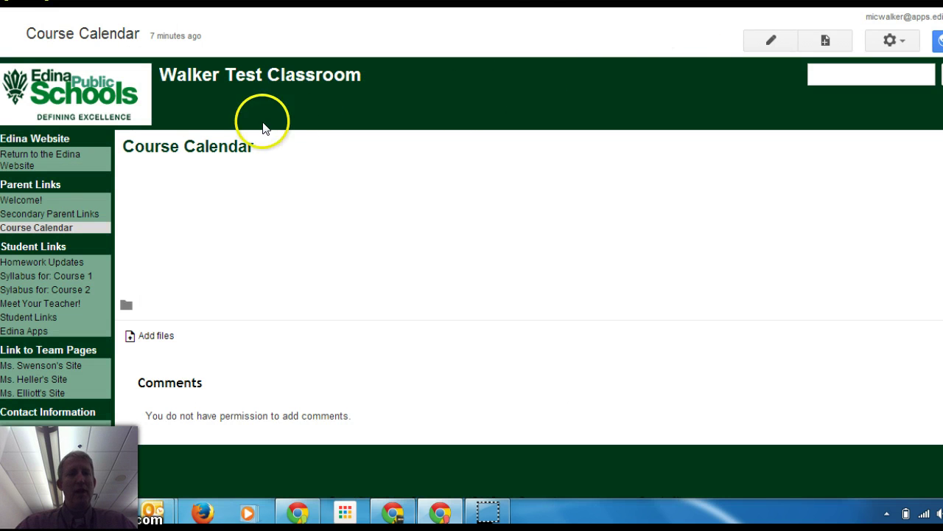
pyautogui.click(772, 41)
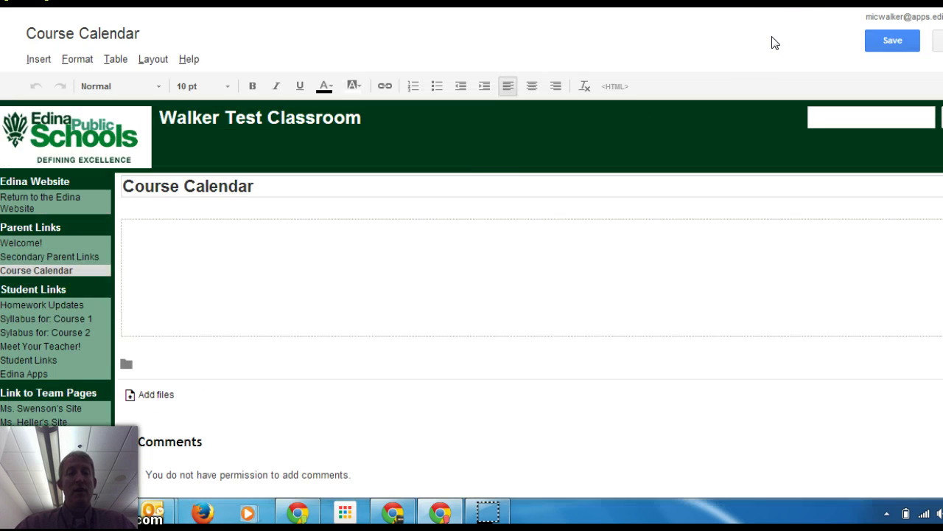
pyautogui.click(227, 246)
# Step: Choose the Algebra Course calendar as the Google Calendar to insert into the page
pyautogui.click(38, 59)
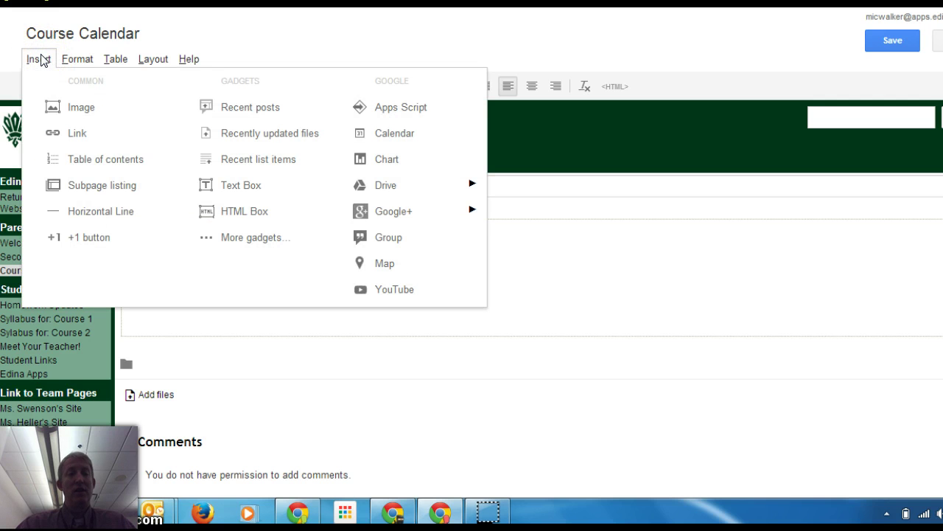
pyautogui.click(390, 138)
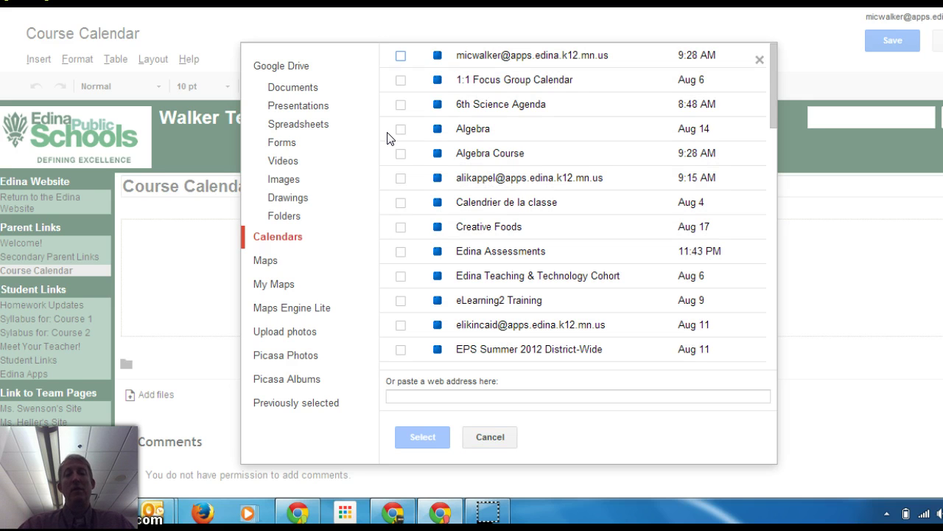
pyautogui.click(509, 154)
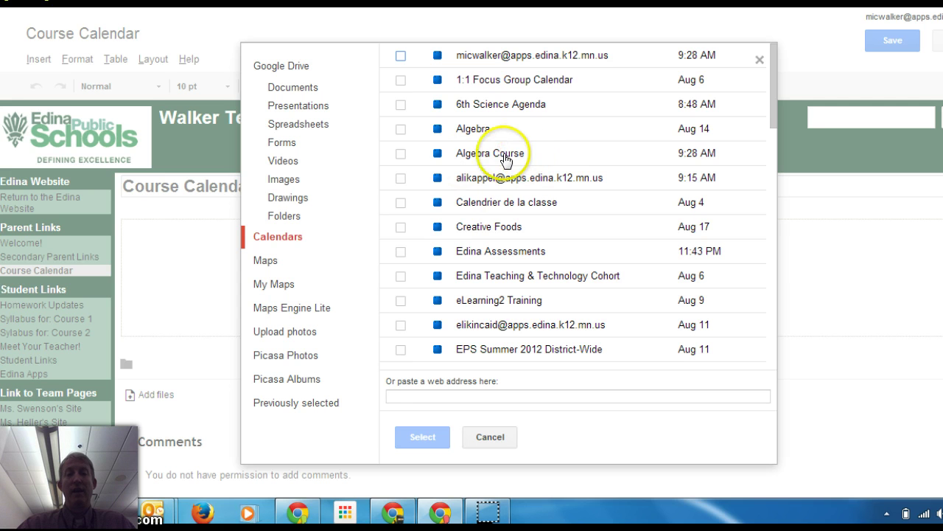
pyautogui.click(402, 157)
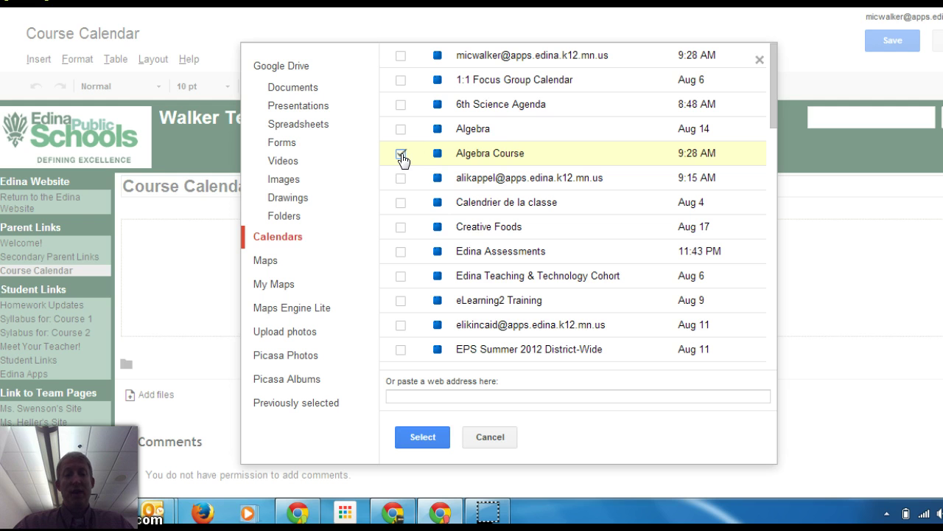
pyautogui.click(423, 437)
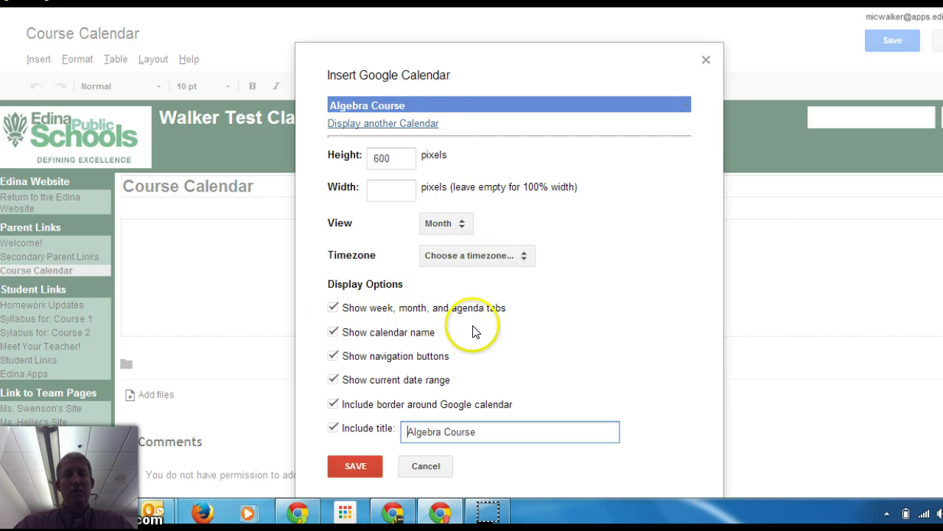
# Step: Insert the calendar with its title option turned off and save the Course Calendar page
pyautogui.click(334, 432)
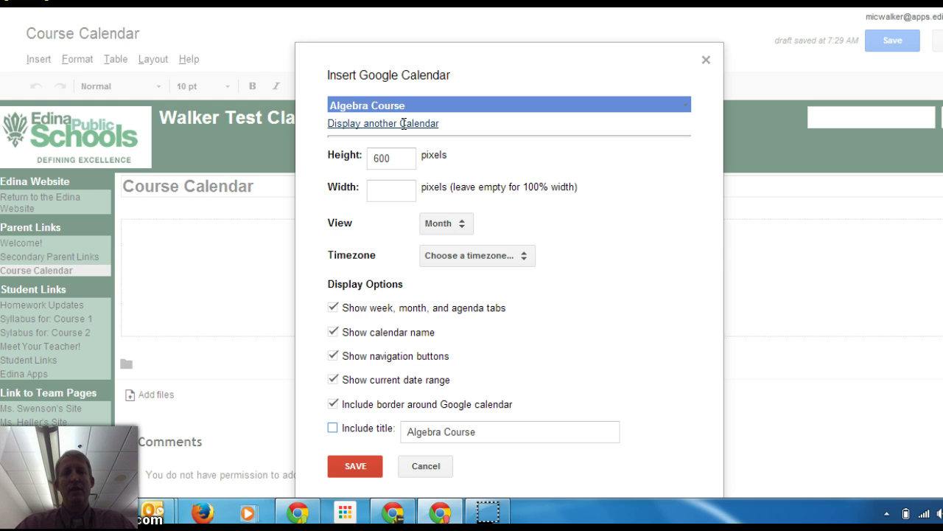
pyautogui.click(349, 466)
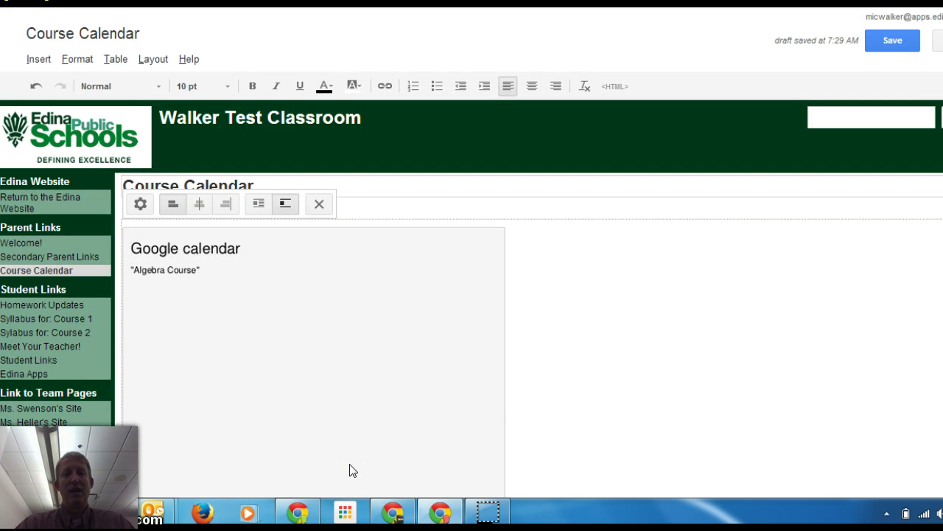
pyautogui.click(878, 40)
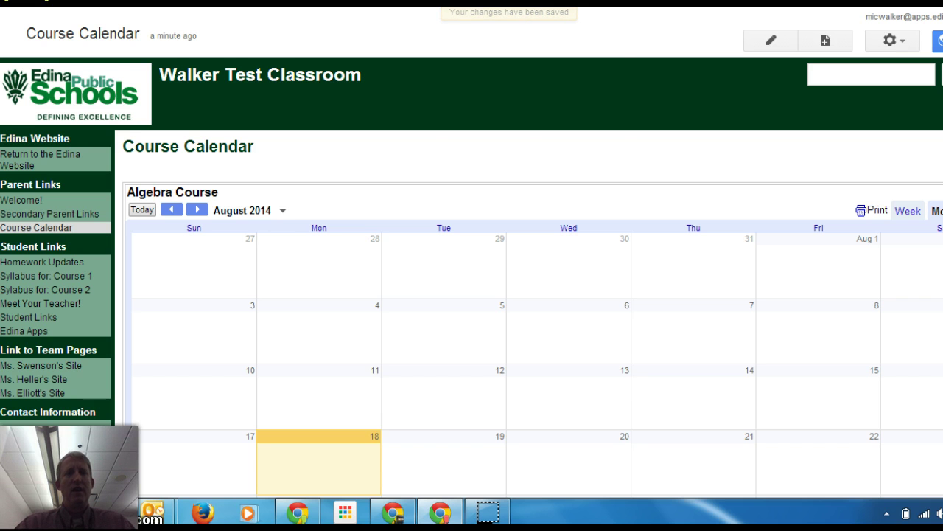
# Step: In Google Calendar's month view, add the event "First Day of School" on Monday, August 25 to the Algebra Course calendar
pyautogui.hotkey('ctrl', 'Tab')
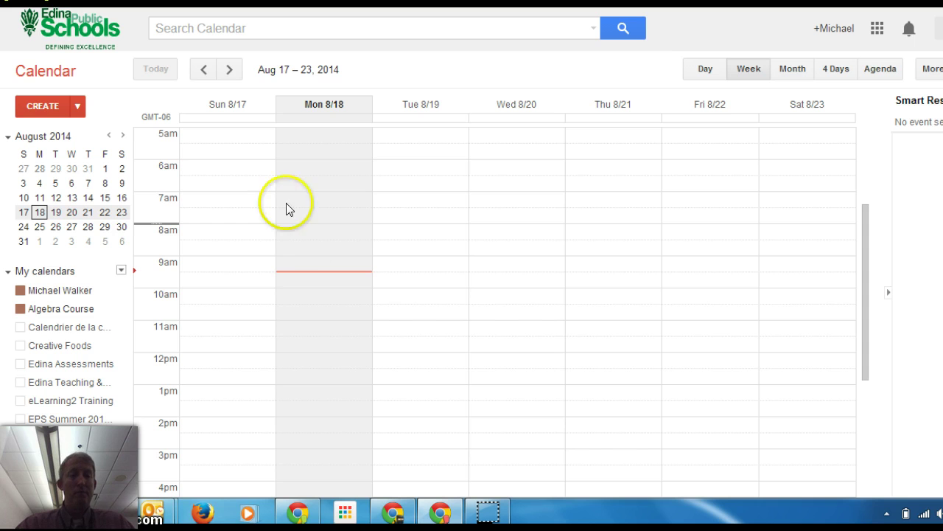
pyautogui.click(791, 68)
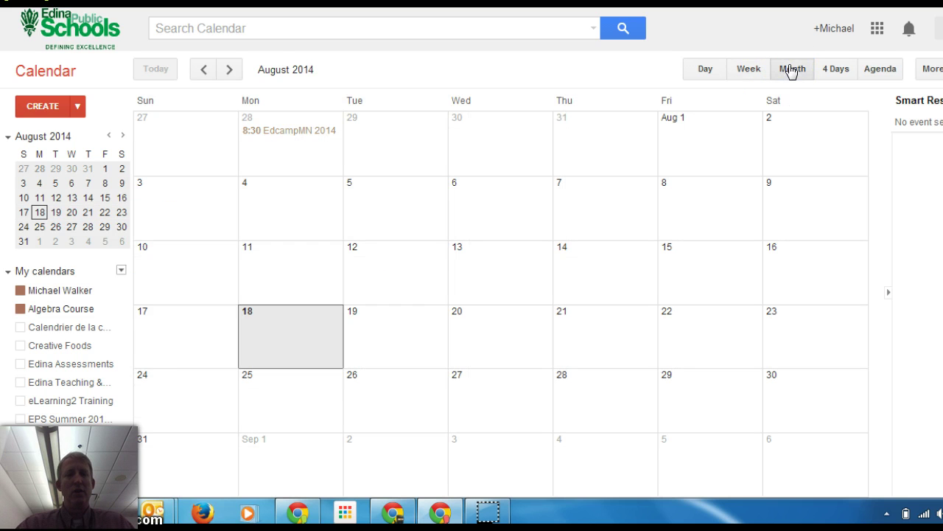
pyautogui.click(288, 388)
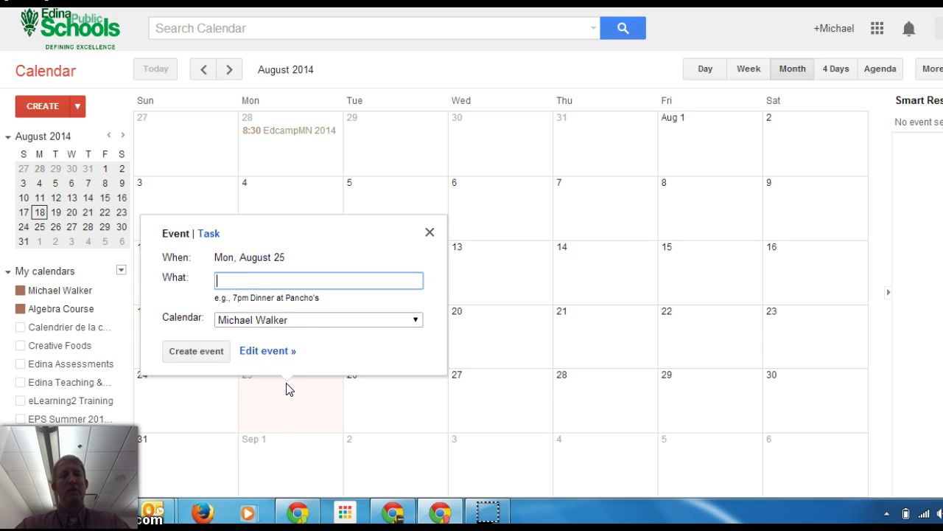
pyautogui.write('First Day of School')
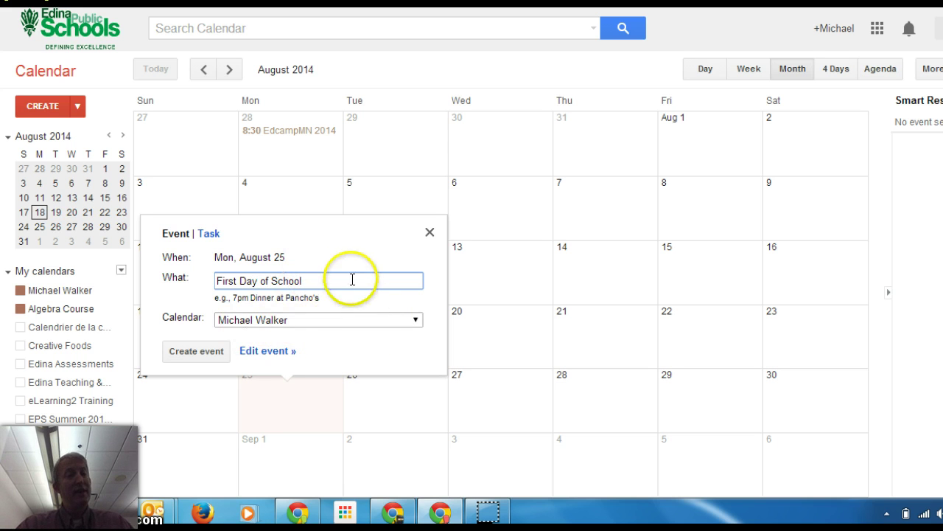
pyautogui.click(372, 325)
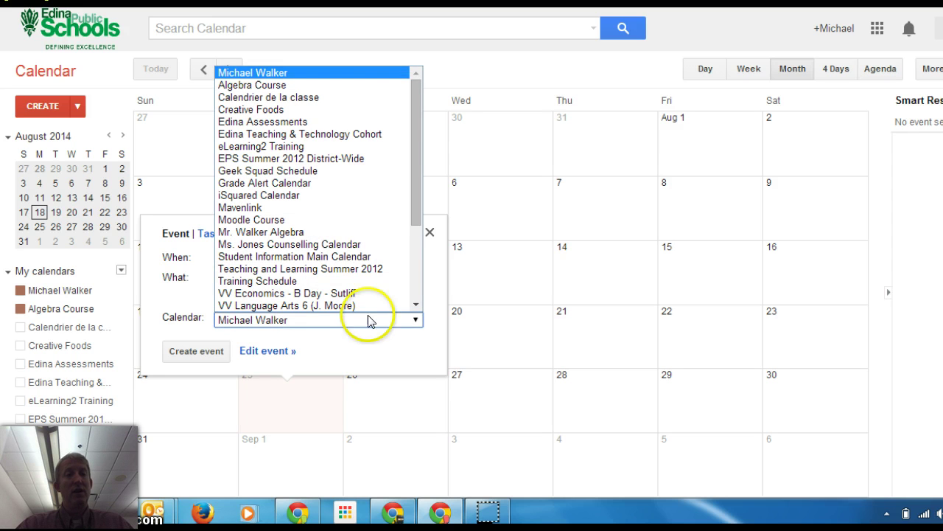
pyautogui.click(327, 86)
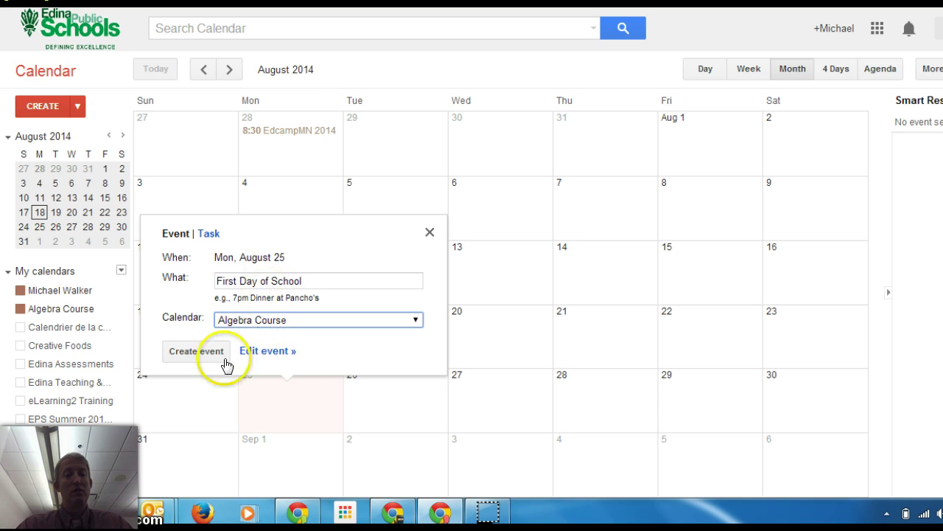
pyautogui.click(200, 359)
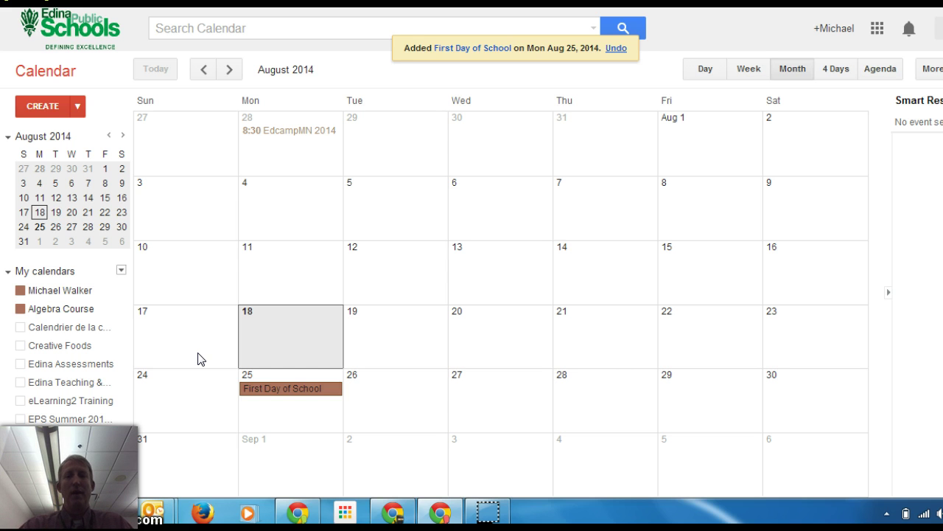
# Step: Return to the website's Course Calendar page, reload it and check the embedded calendar for the new event
pyautogui.click(310, 46)
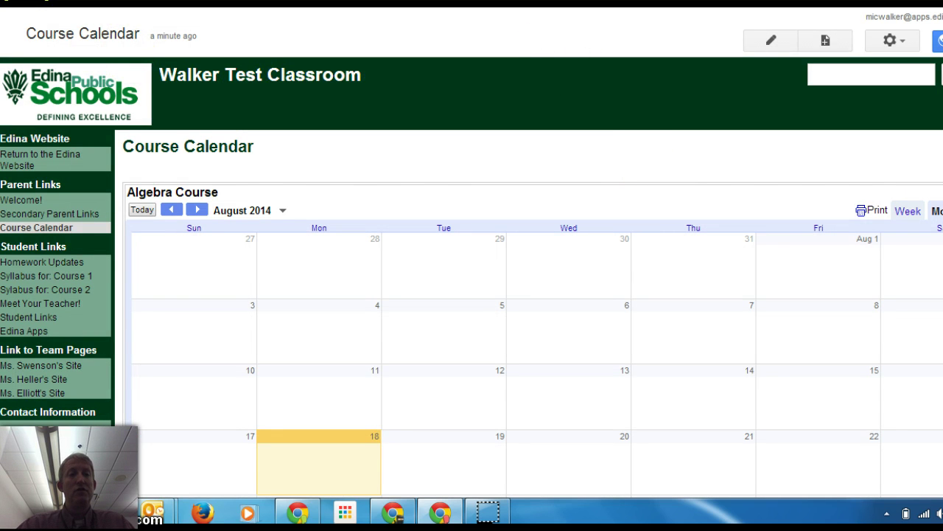
pyautogui.press('F5')
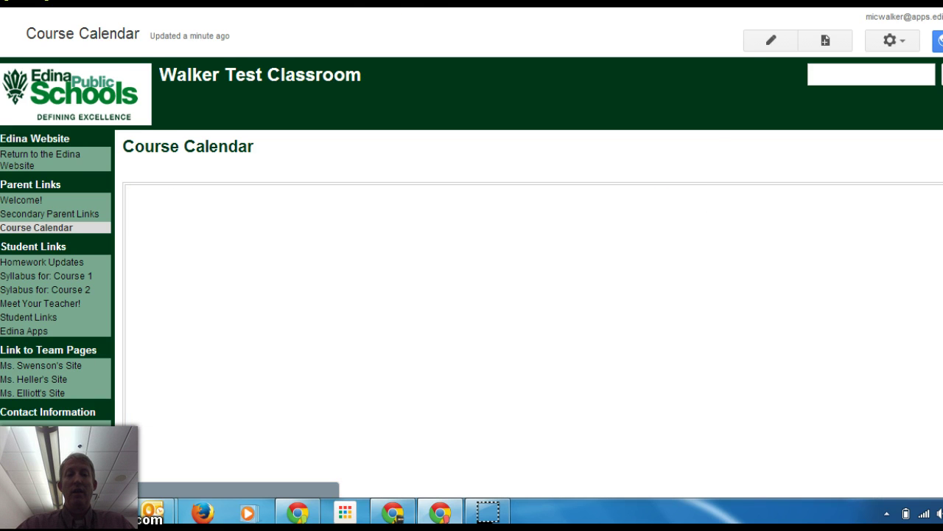
pyautogui.scroll(-2, 530, 295)
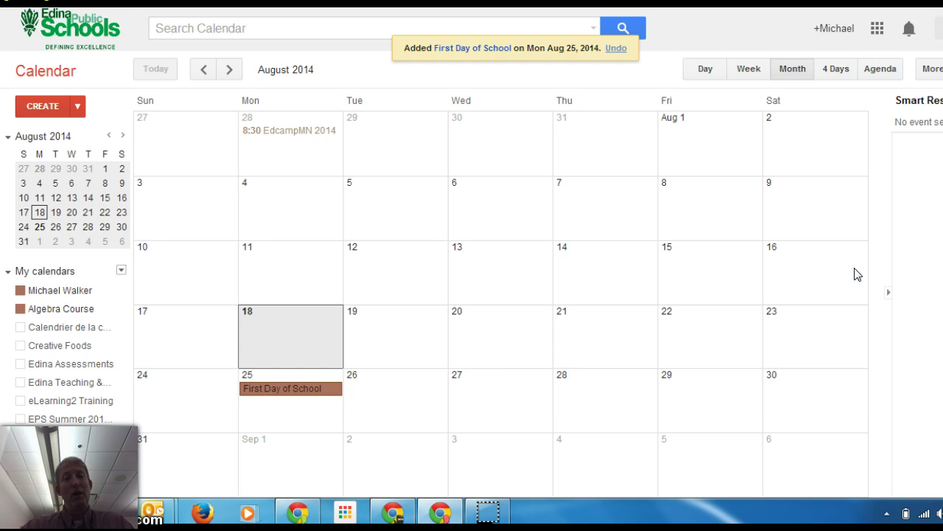
pyautogui.hotkey('ctrl', 'Tab')
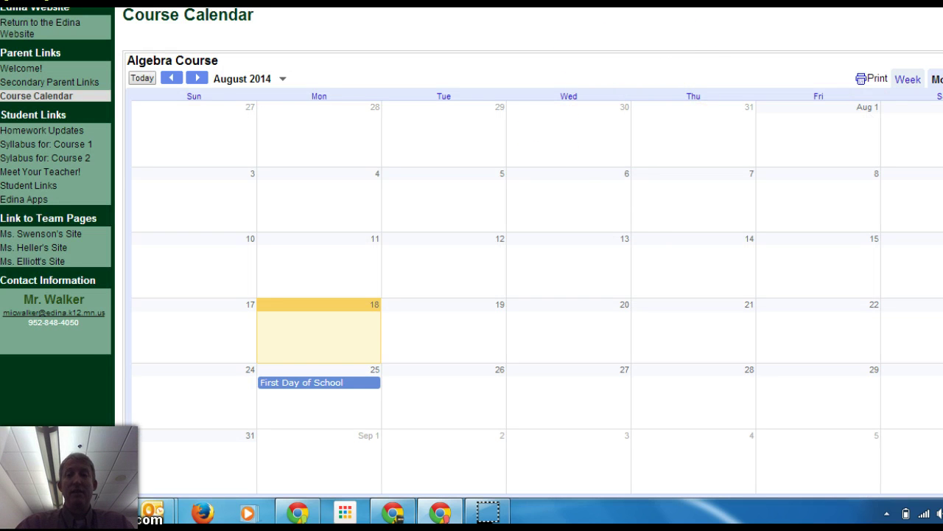
pyautogui.scroll(-3, 531, 251)
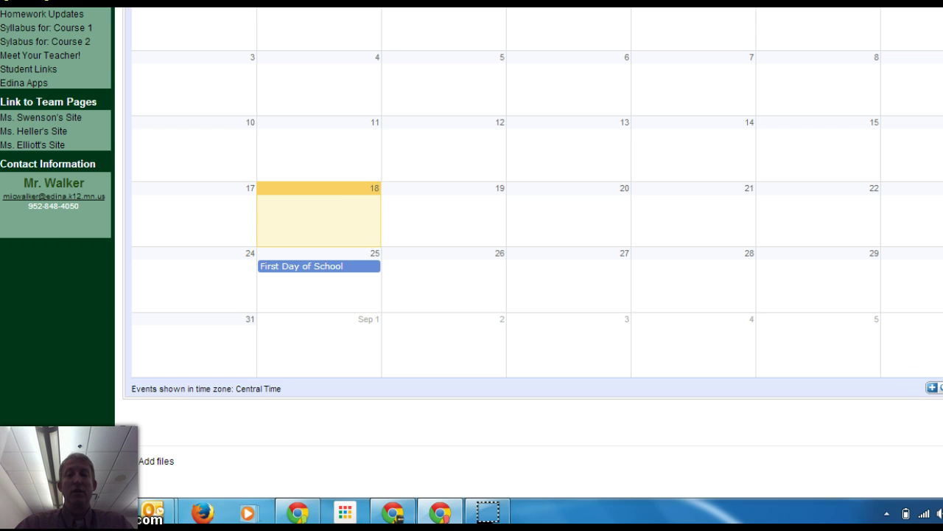
pyautogui.scroll(4, 472, 251)
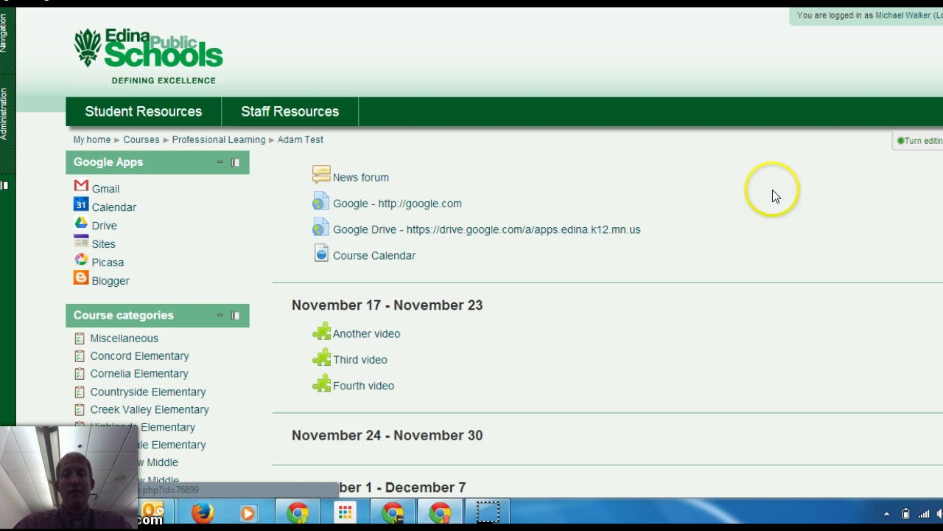
# Step: Turn editing on in the Moodle course and open its Course Calendar page
pyautogui.click(929, 142)
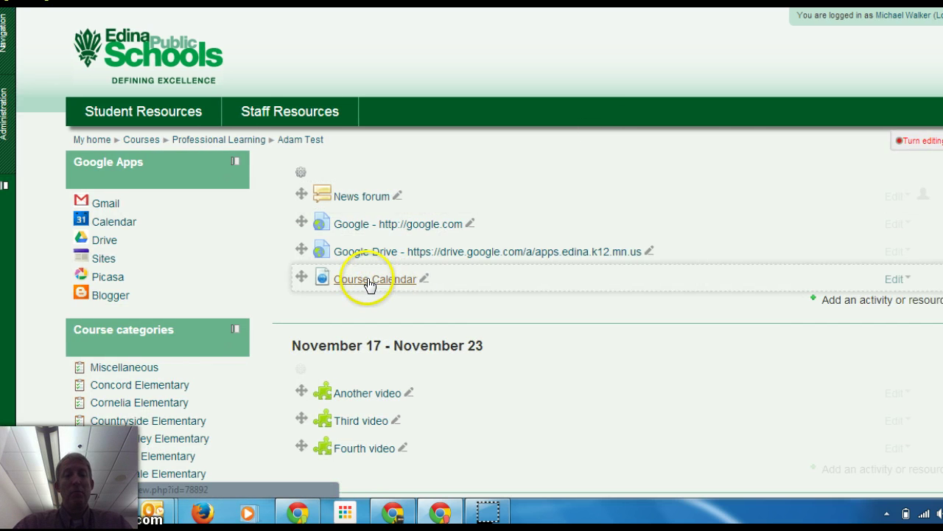
pyautogui.click(369, 279)
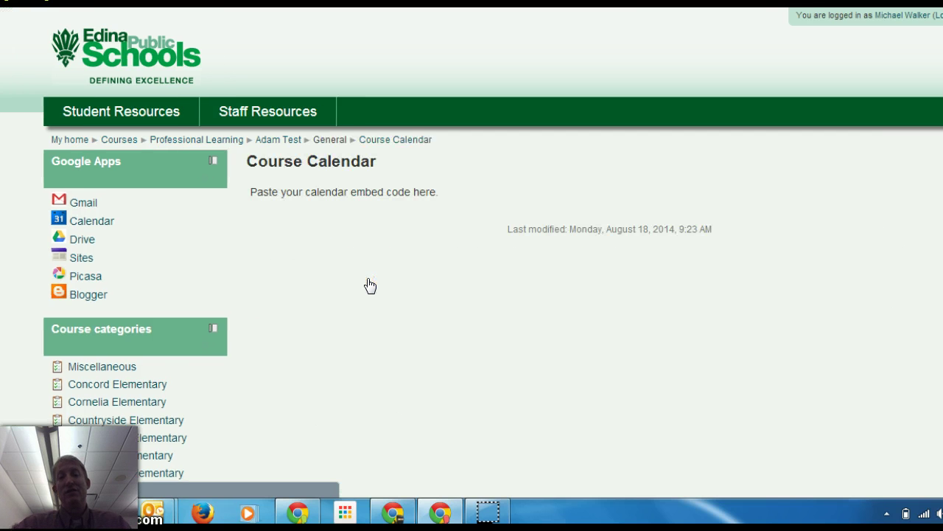
pyautogui.click(396, 230)
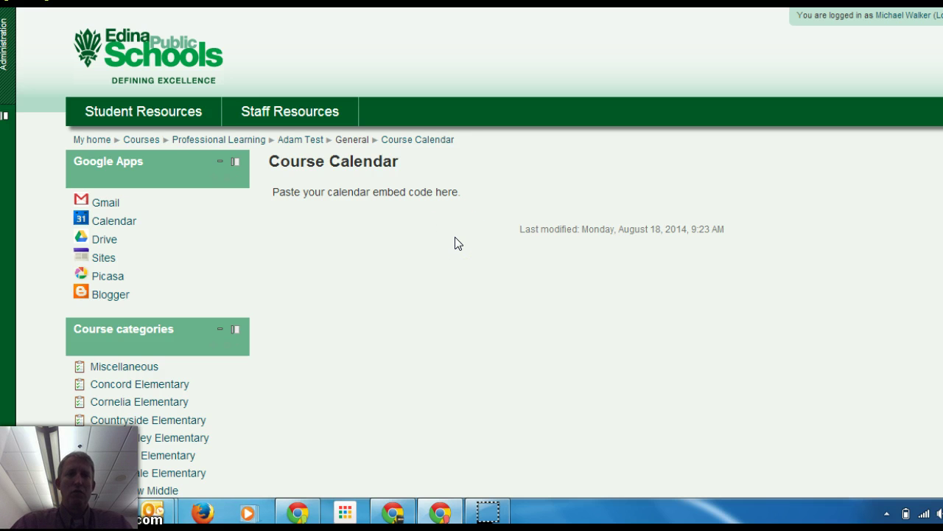
# Step: Switch back to Google Calendar and open the settings of the Algebra Course calendar
pyautogui.hotkey('ctrl', 'Tab')
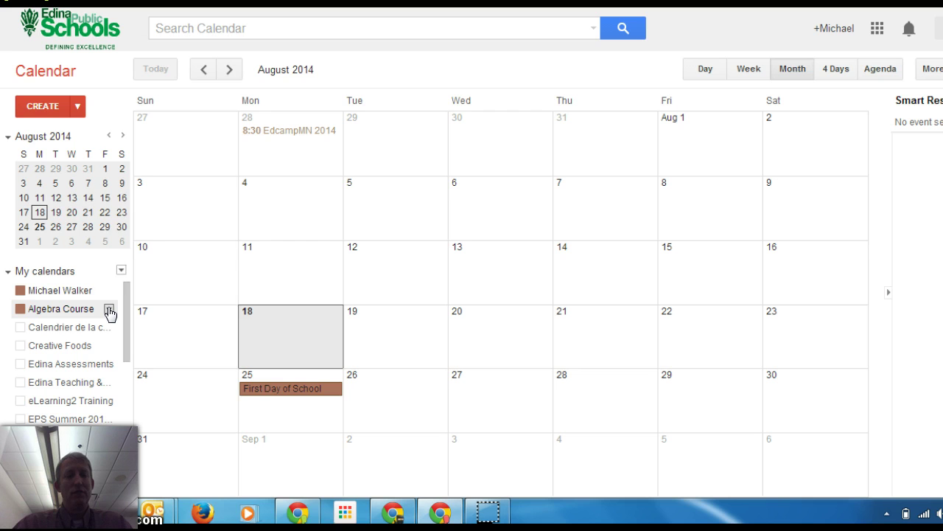
pyautogui.click(108, 310)
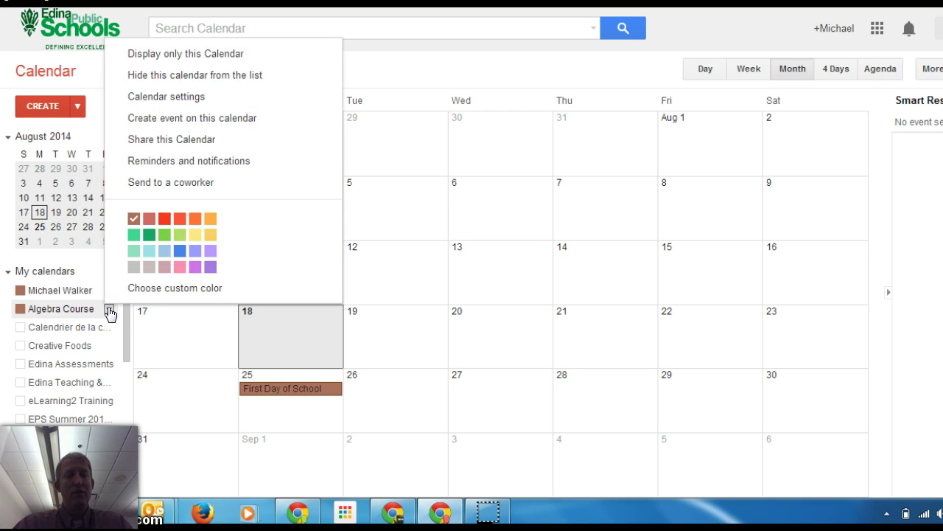
pyautogui.click(177, 96)
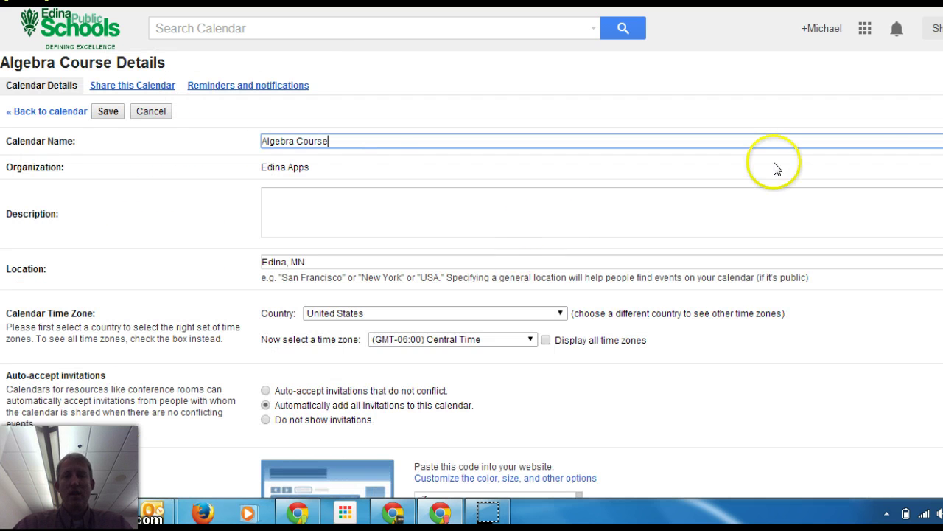
# Step: Copy the Algebra Course calendar's iframe embed code, and open the edit settings of the Course Calendar page in Moodle
pyautogui.scroll(-2, 471, 295)
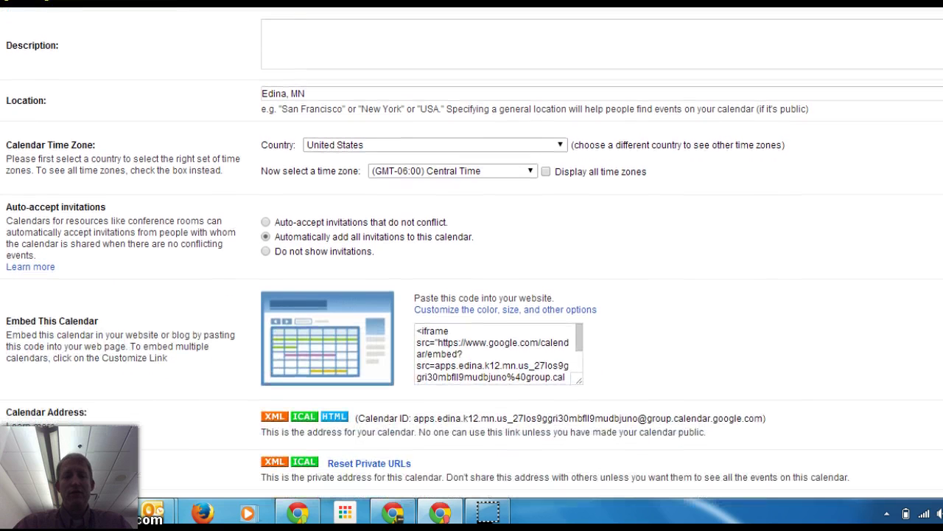
pyautogui.moveTo(419, 331); pyautogui.dragTo(567, 389)
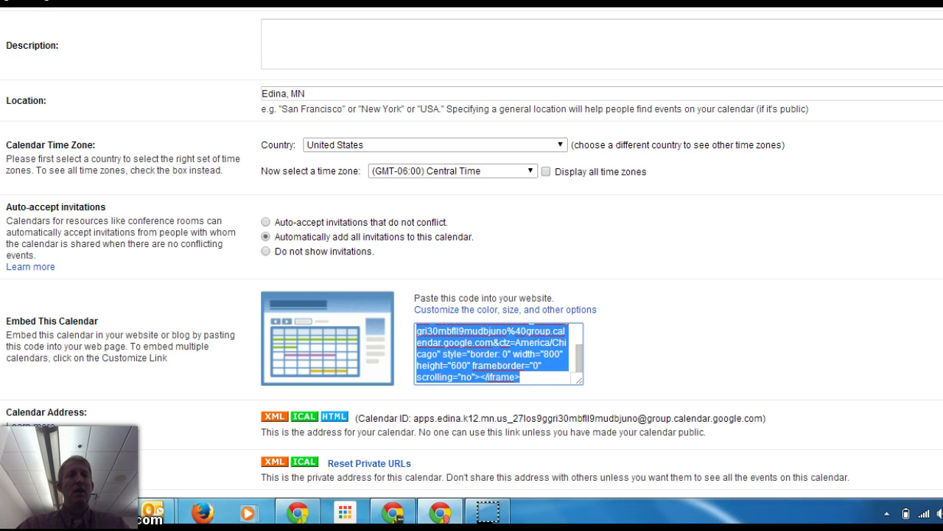
pyautogui.hotkey('alt', 'Tab')
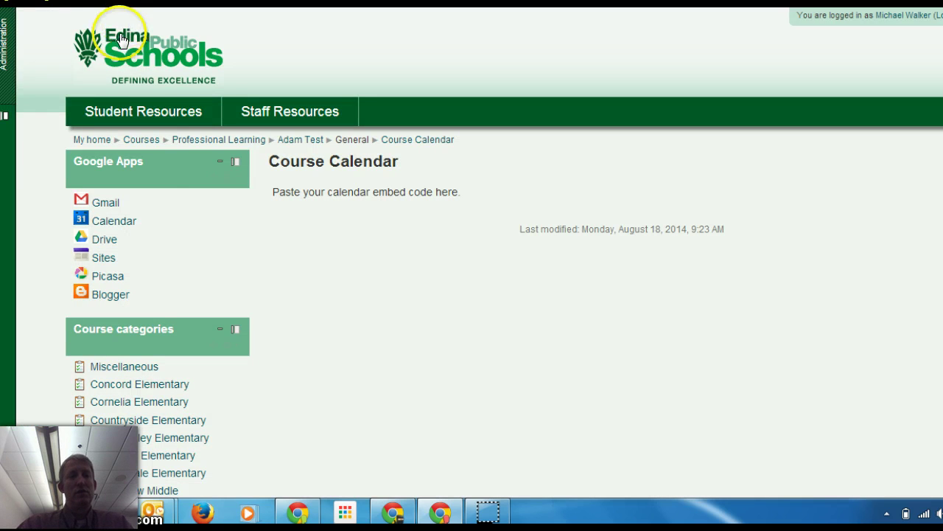
pyautogui.moveTo(7, 57)
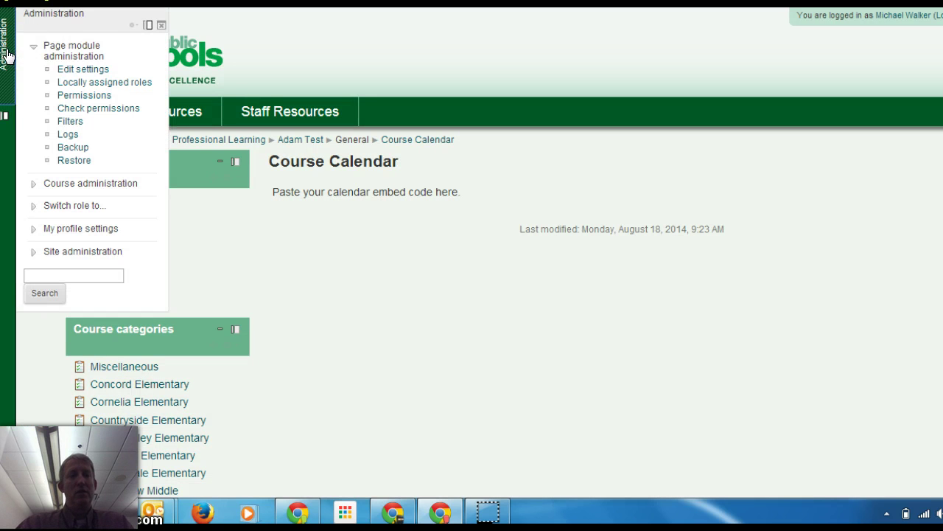
pyautogui.click(83, 70)
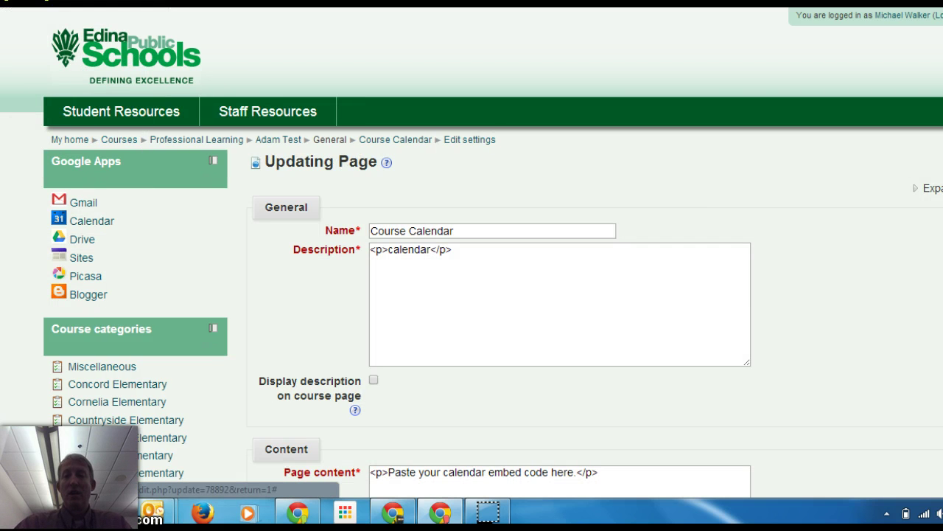
# Step: Replace the placeholder in the Page content's HTML source with the copied calendar embed code, and save and display the page
pyautogui.scroll(-2, 617, 245)
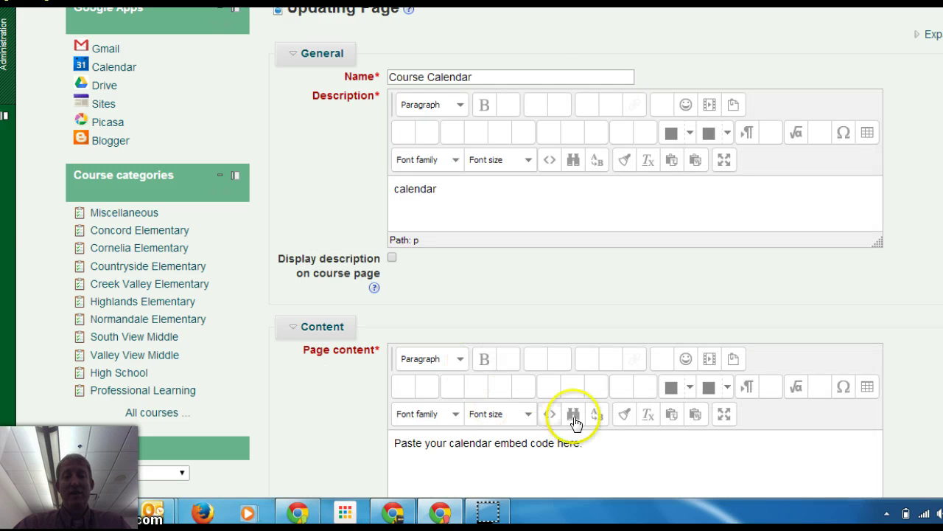
pyautogui.scroll(-2, 525, 439)
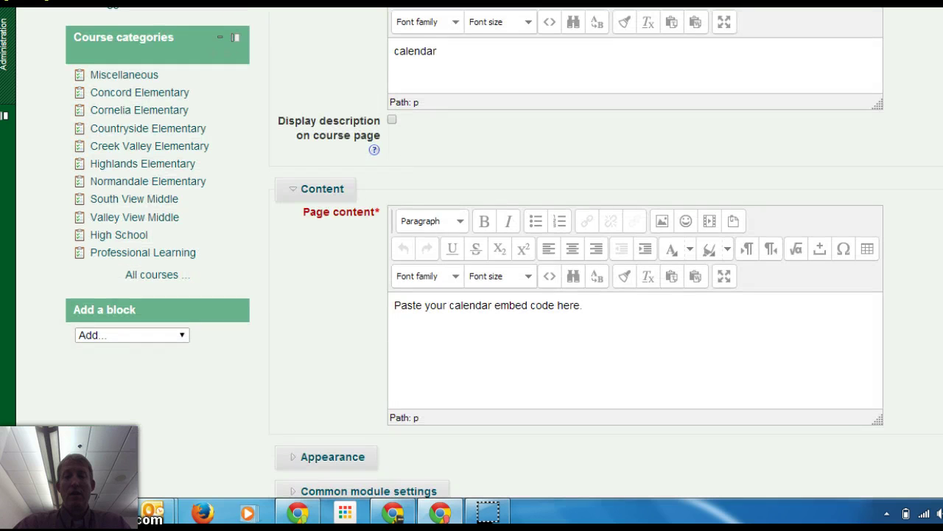
pyautogui.click(549, 276)
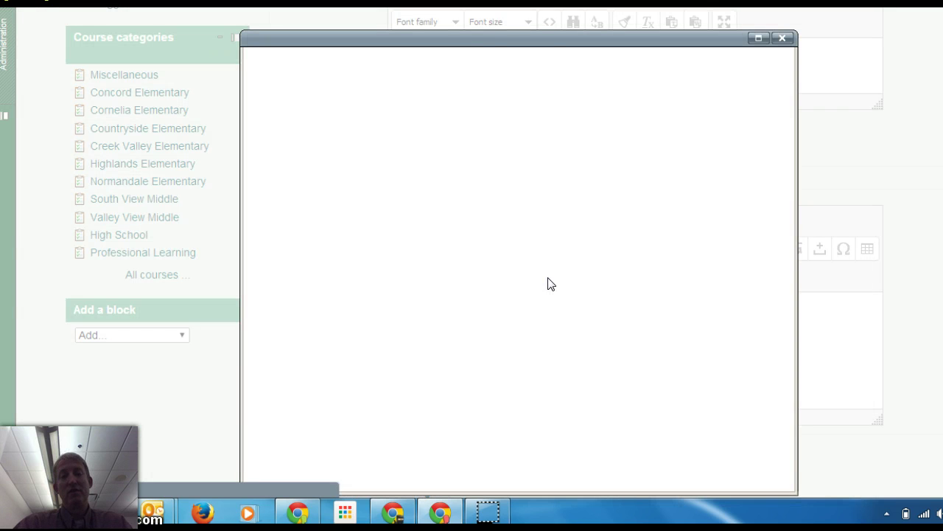
pyautogui.moveTo(501, 76); pyautogui.dragTo(240, 77)
pyautogui.press('Delete')
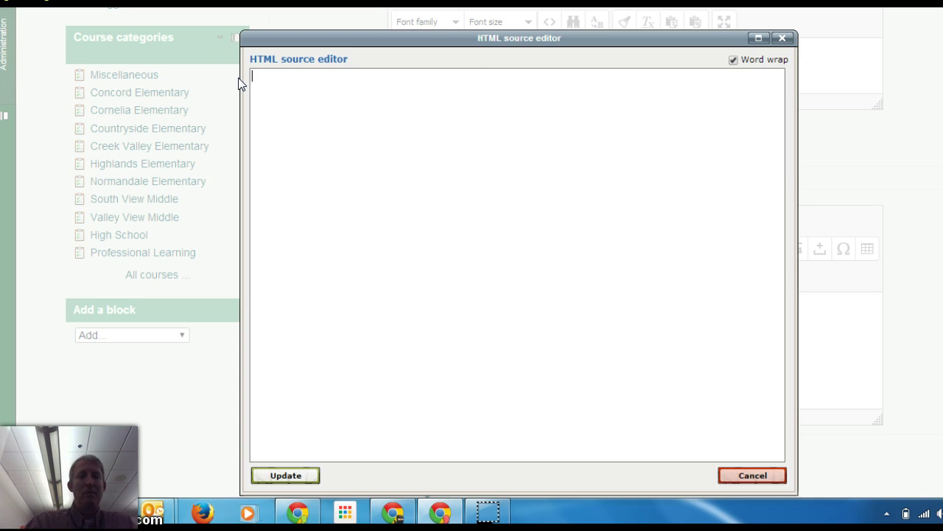
pyautogui.write('<iframe src="https://www.google.com/calendar/embed?src=apps.edina.k12.mn.us_27los9ggri30mbf1l9mudbjuno%40group.calendar.google.com&ctz=America/Chicago" style="border: 0" width="800" height="600" frameborder="0" scrolling="no"></iframe>')
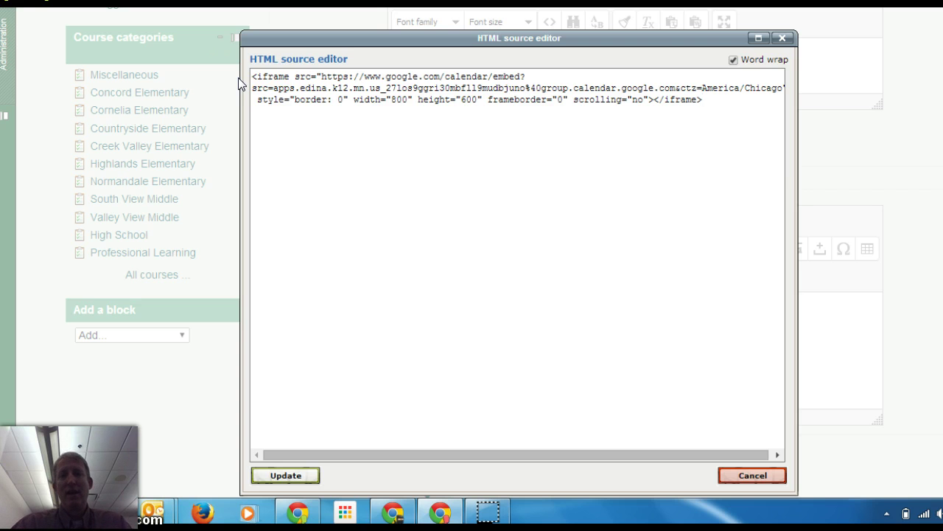
pyautogui.click(635, 183)
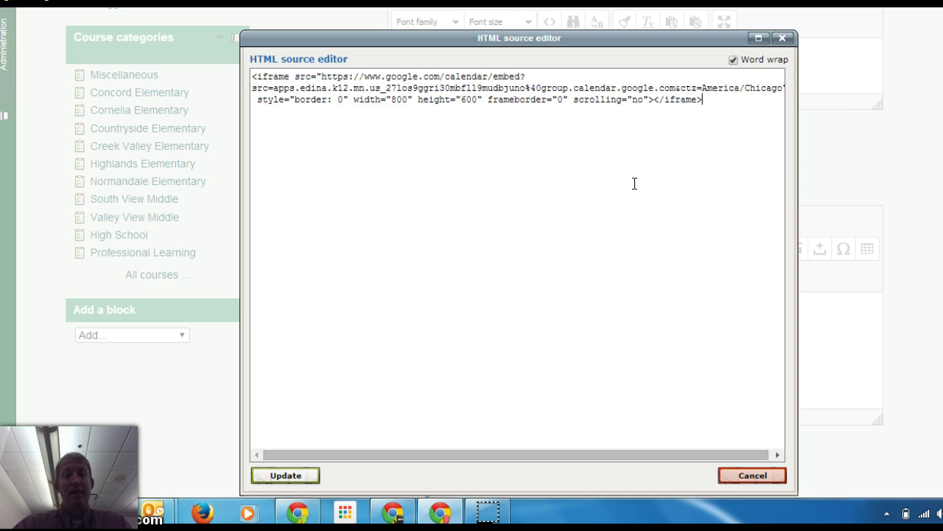
pyautogui.click(291, 476)
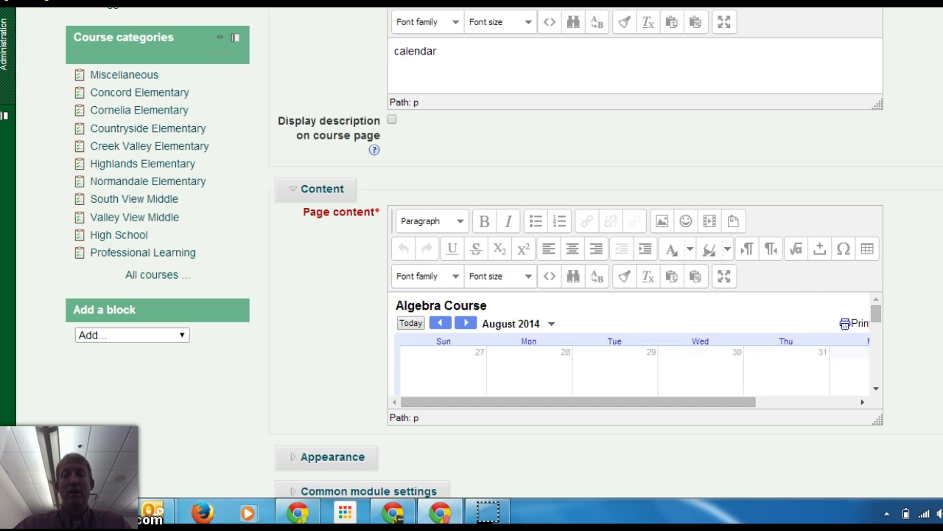
pyautogui.scroll(-3, 471, 265)
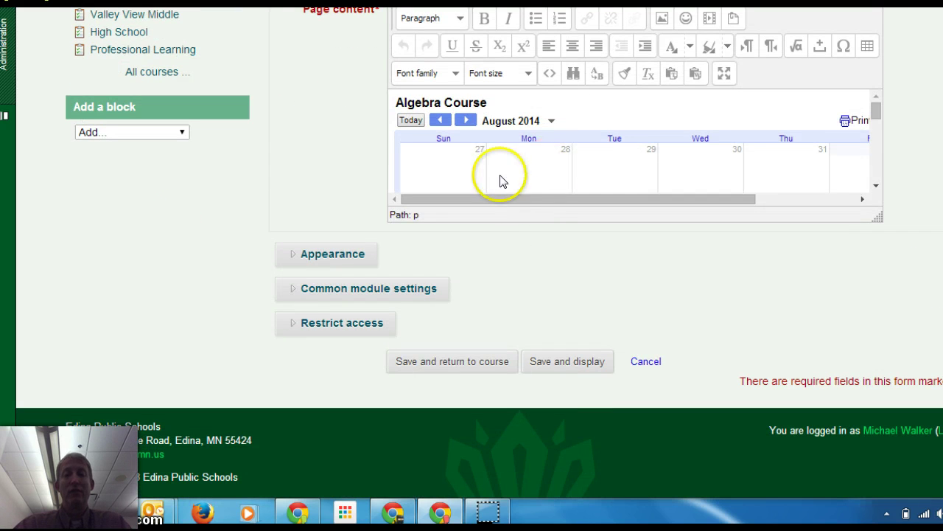
pyautogui.click(572, 362)
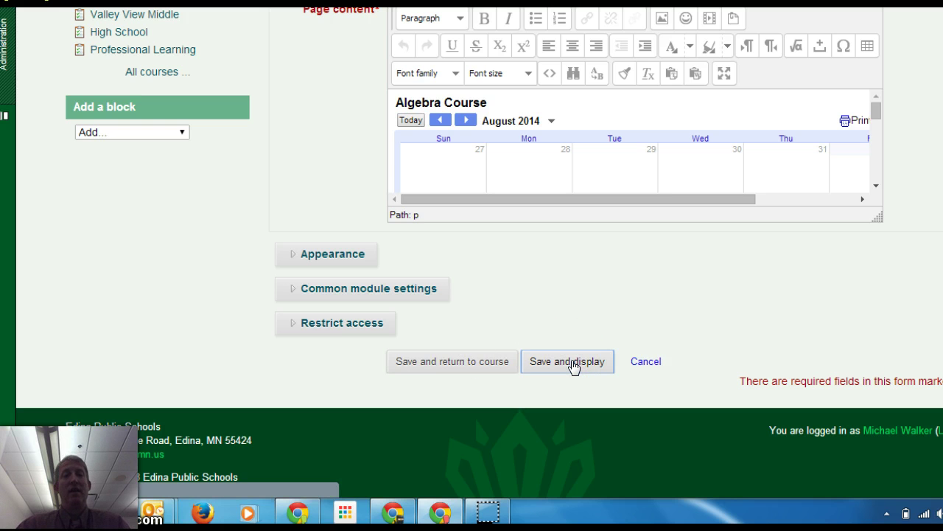